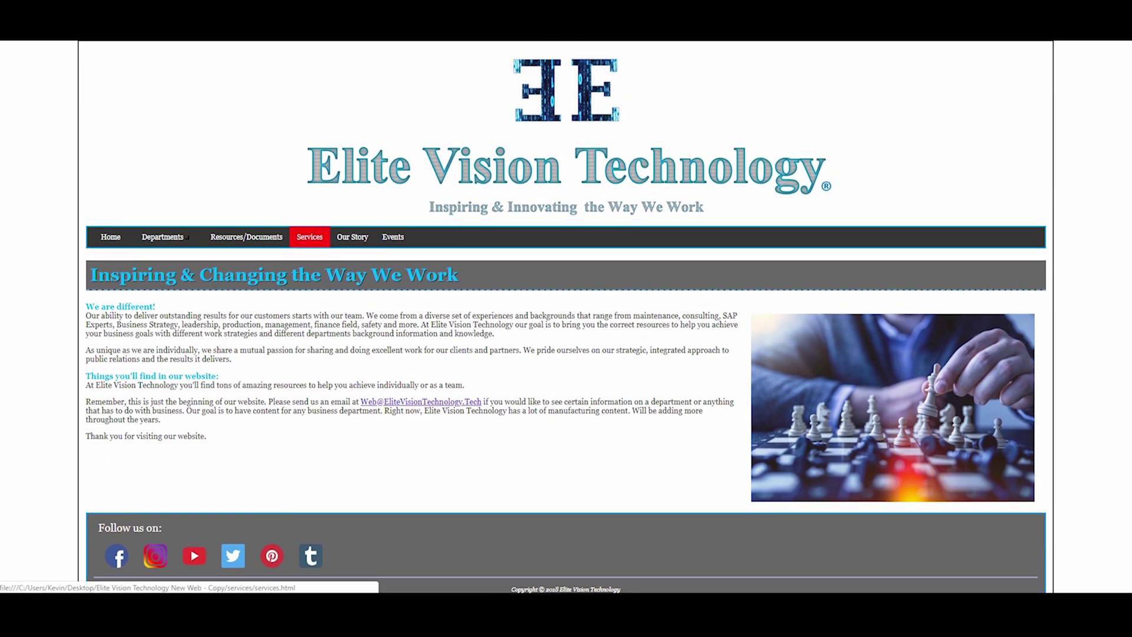
Step: Browse the Services page, then the Consulting services page
click(309, 237)
scroll(565, 317, down, 4)
scroll(566, 317, up, 3)
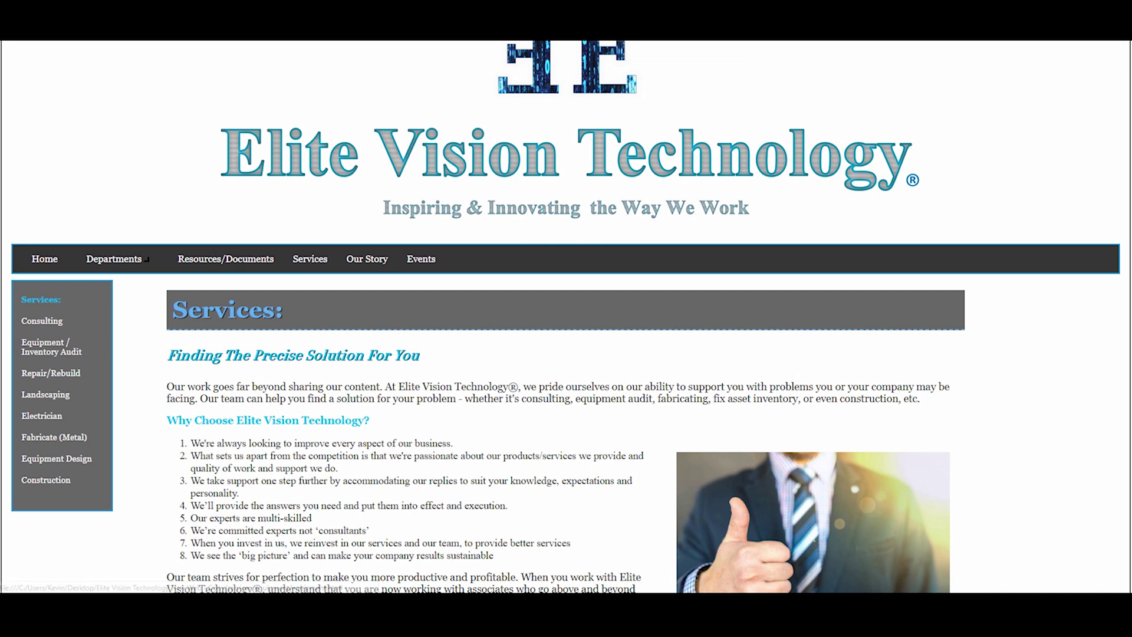
click(41, 321)
scroll(566, 317, down, 5)
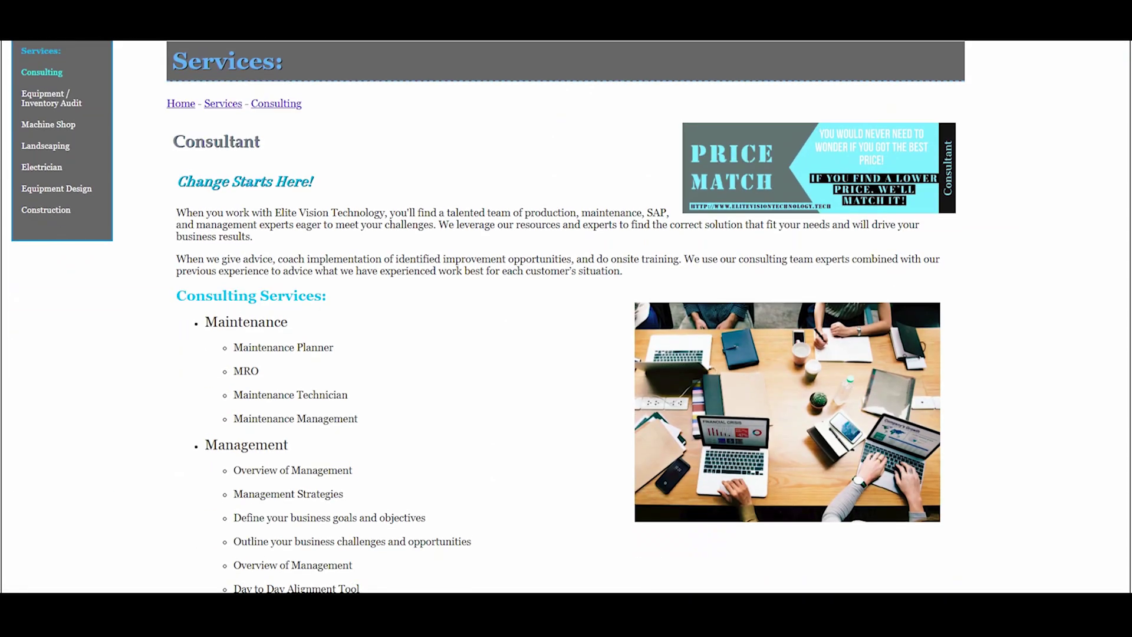
scroll(565, 317, up, 3)
scroll(566, 317, down, 8)
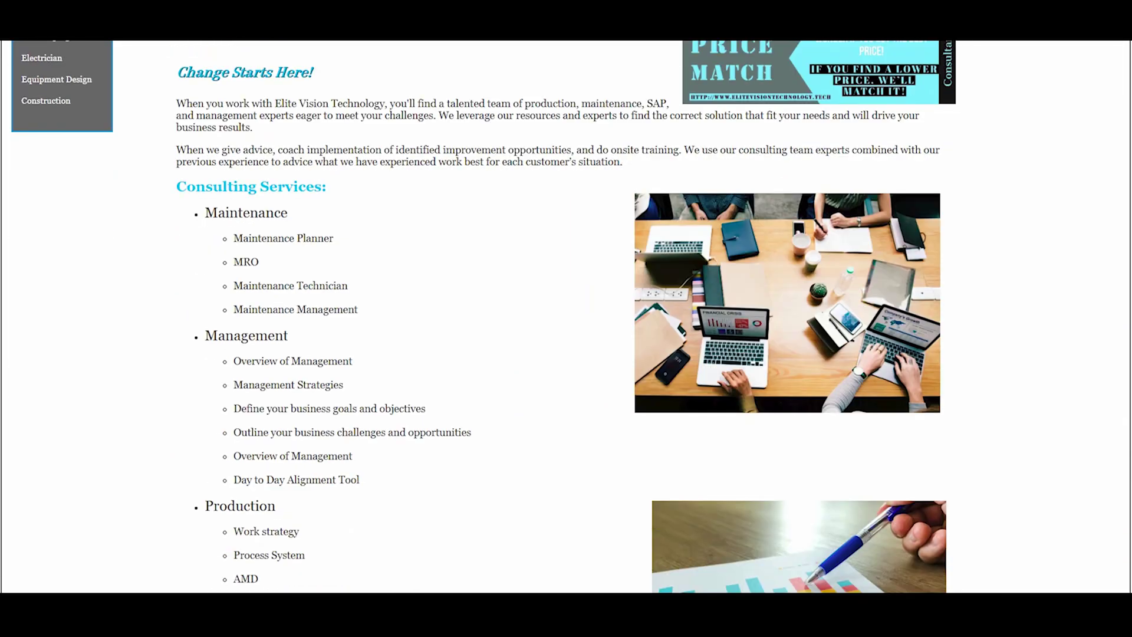
scroll(566, 317, up, 10)
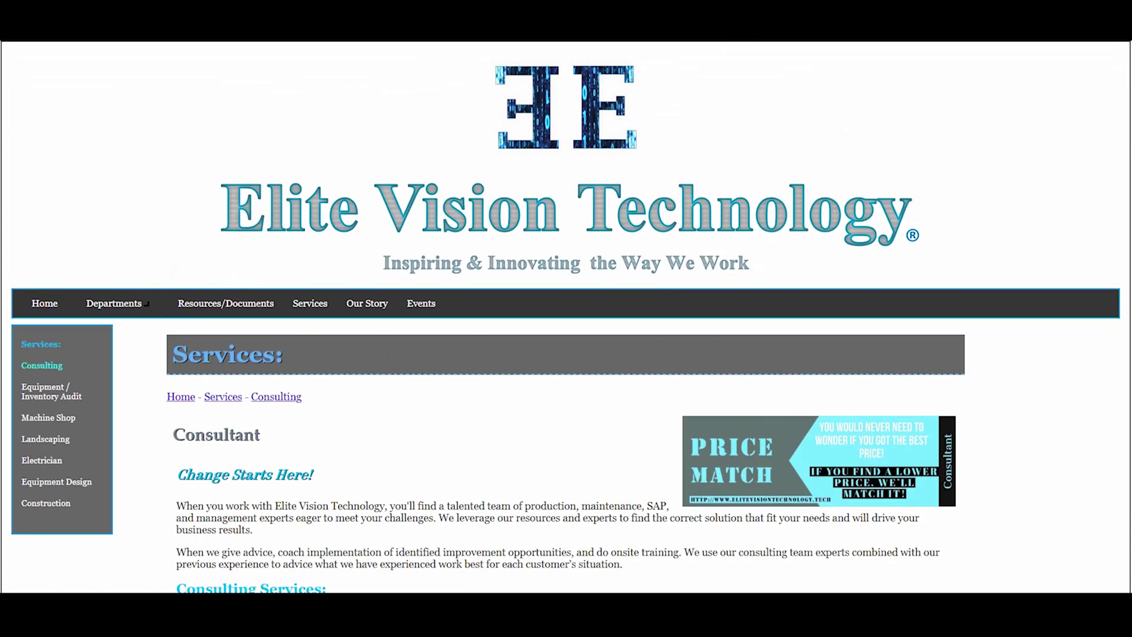
Step: Open the Our Story page and scroll down to its footer
mouse_move(113, 302)
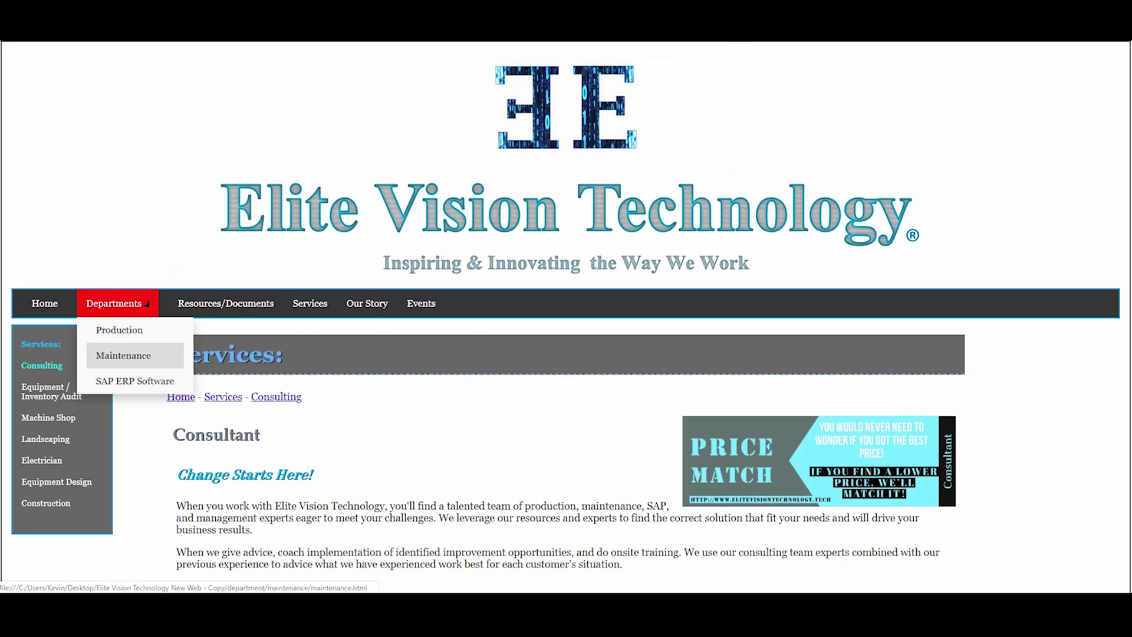
click(366, 303)
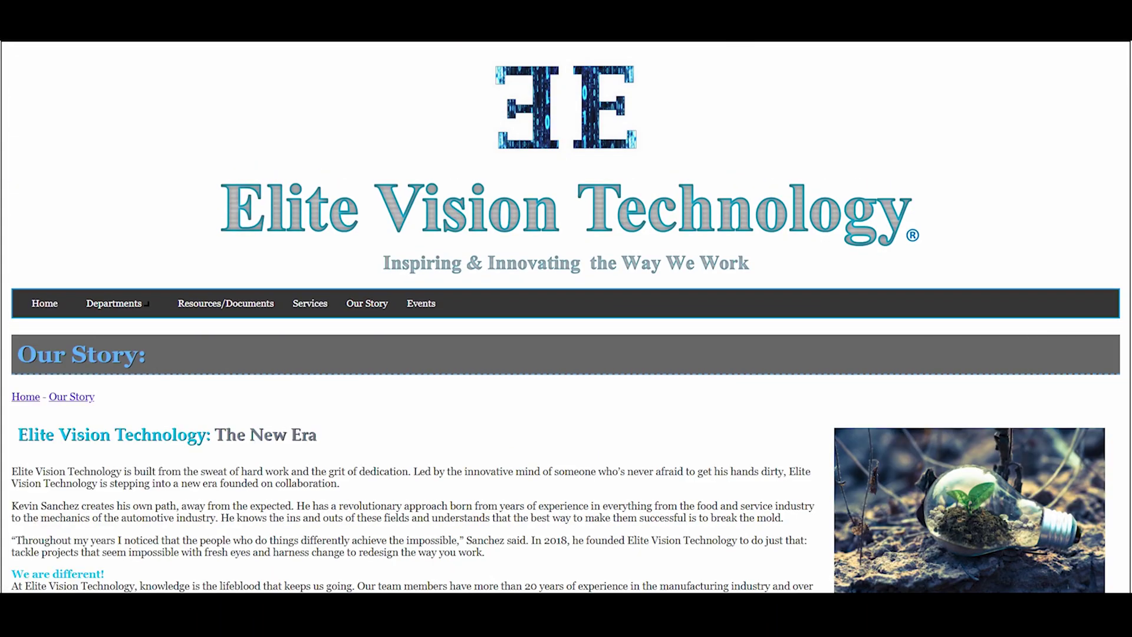
scroll(367, 303, down, 3)
scroll(367, 303, up, 3)
scroll(367, 303, down, 3)
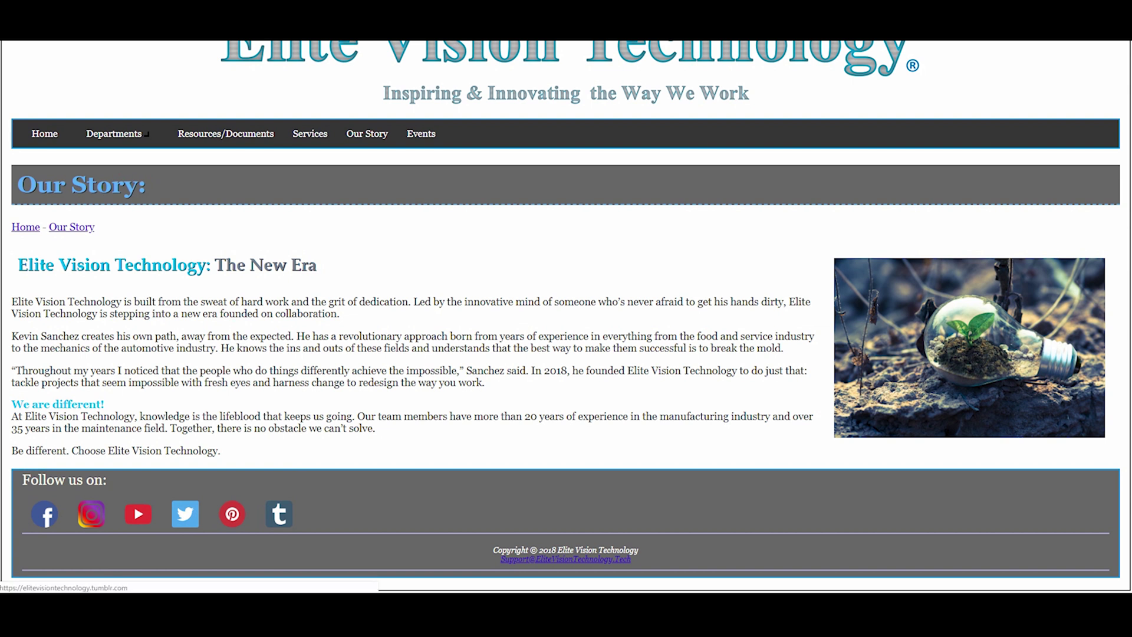
Step: Open the company's Instagram profile from the footer and scroll through its post grid
click(90, 514)
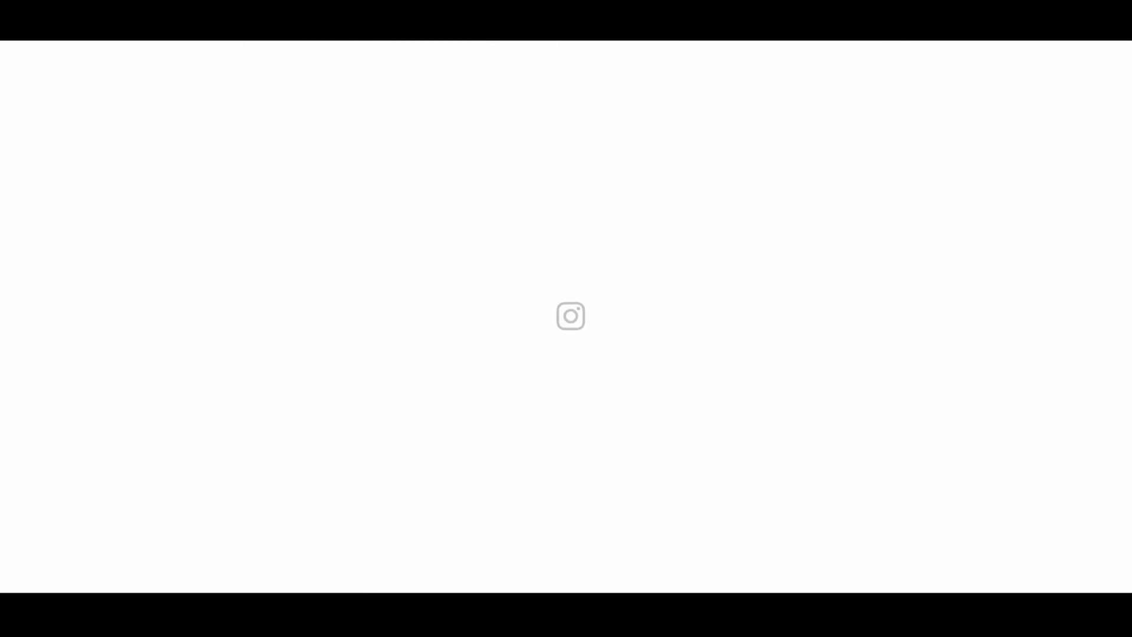
scroll(565, 224, down, 6)
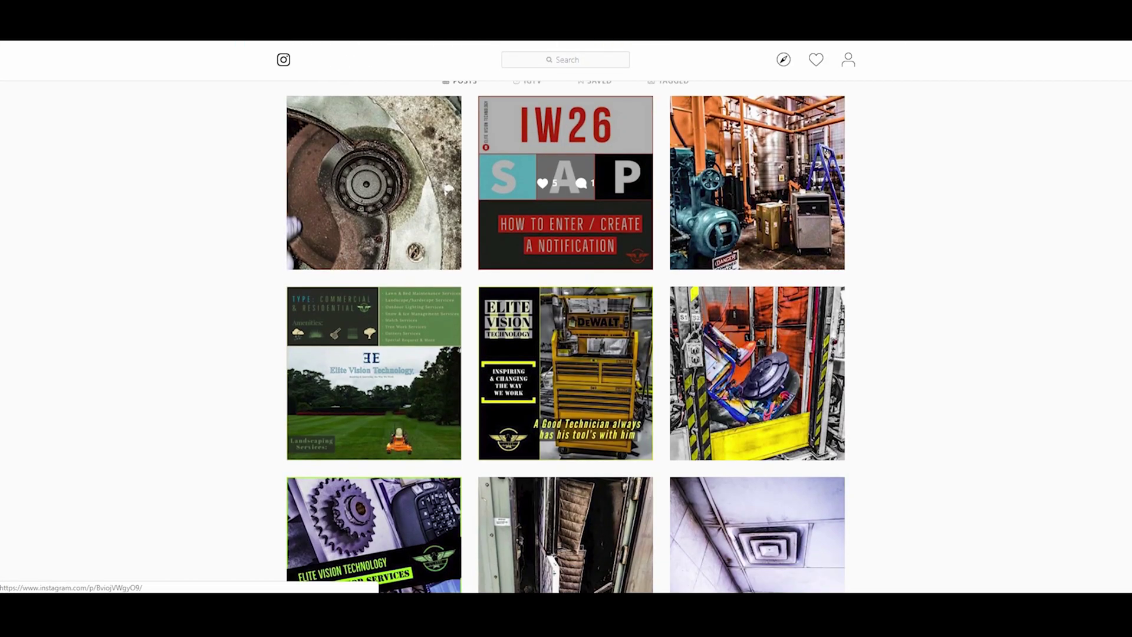
scroll(565, 271, down, 11)
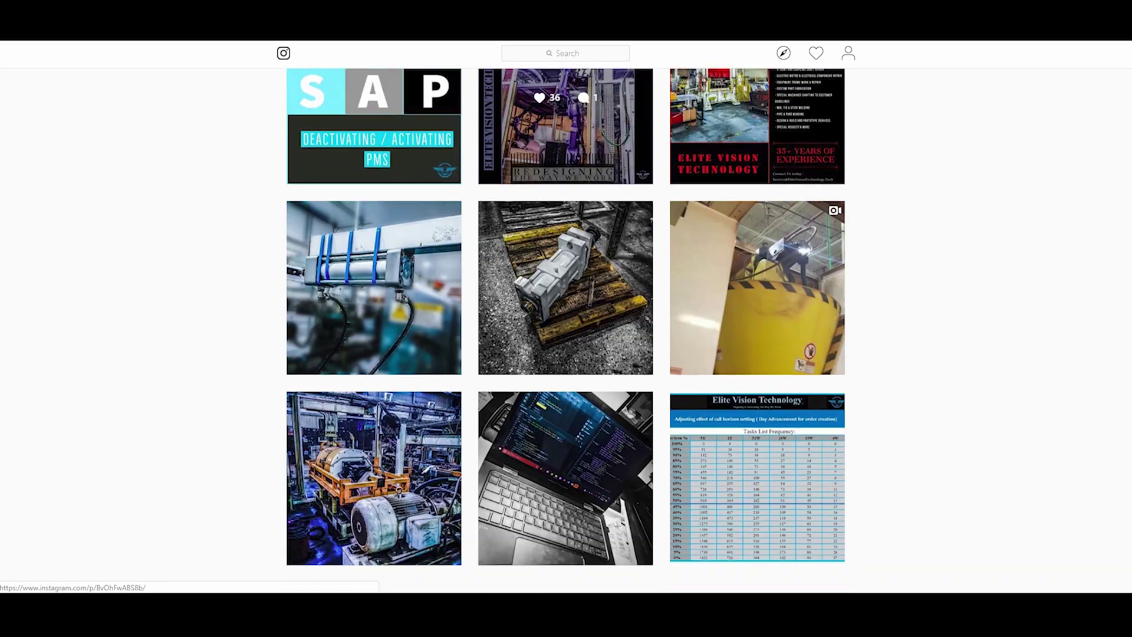
scroll(565, 289, down, 11)
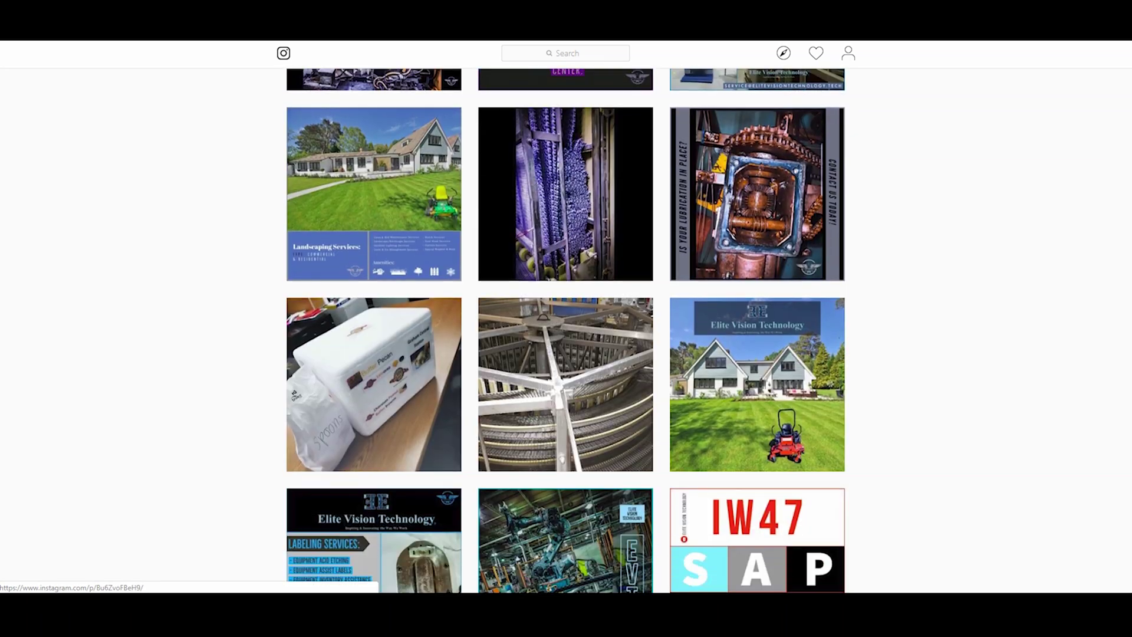
scroll(566, 266, down, 6)
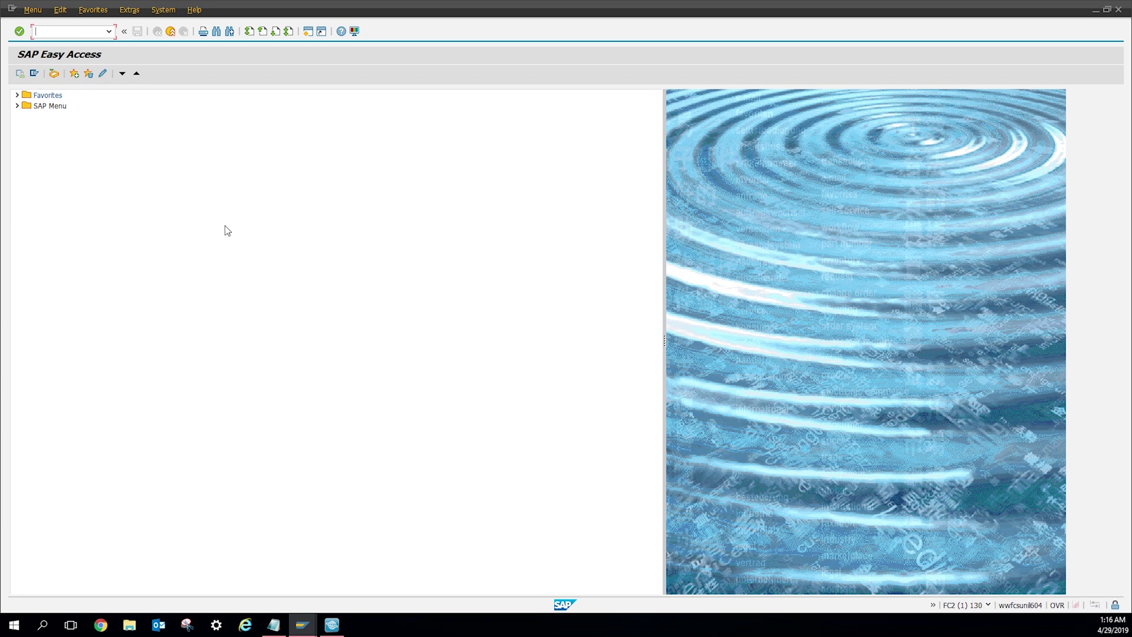
Step: Start IA08 and include functional location and equipment task lists
text(a08)
key(Return)
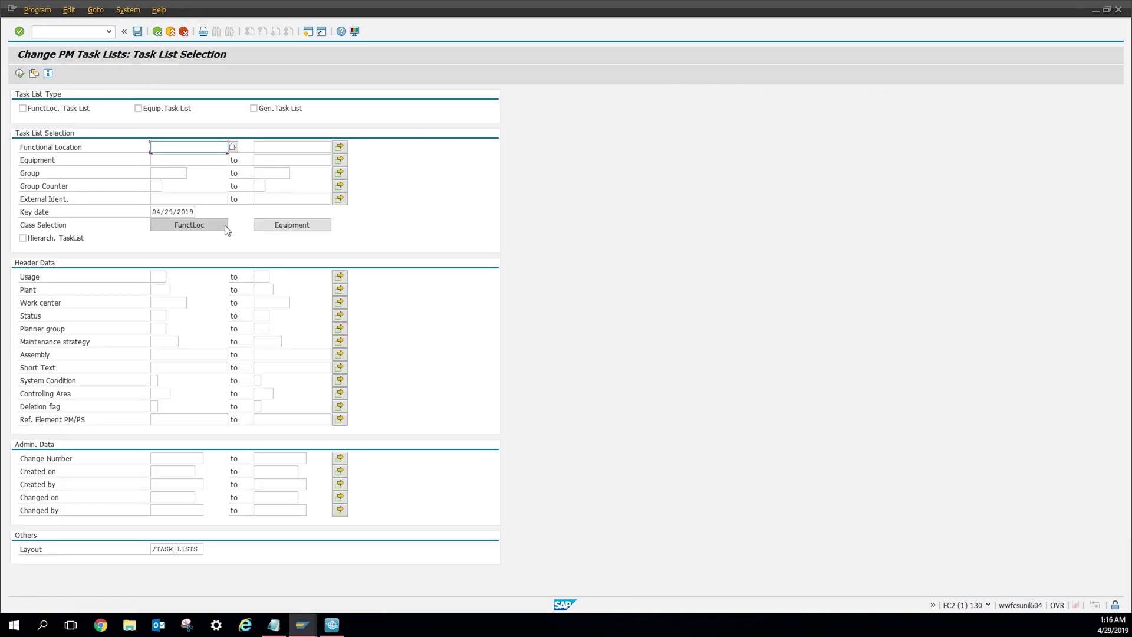
click(71, 112)
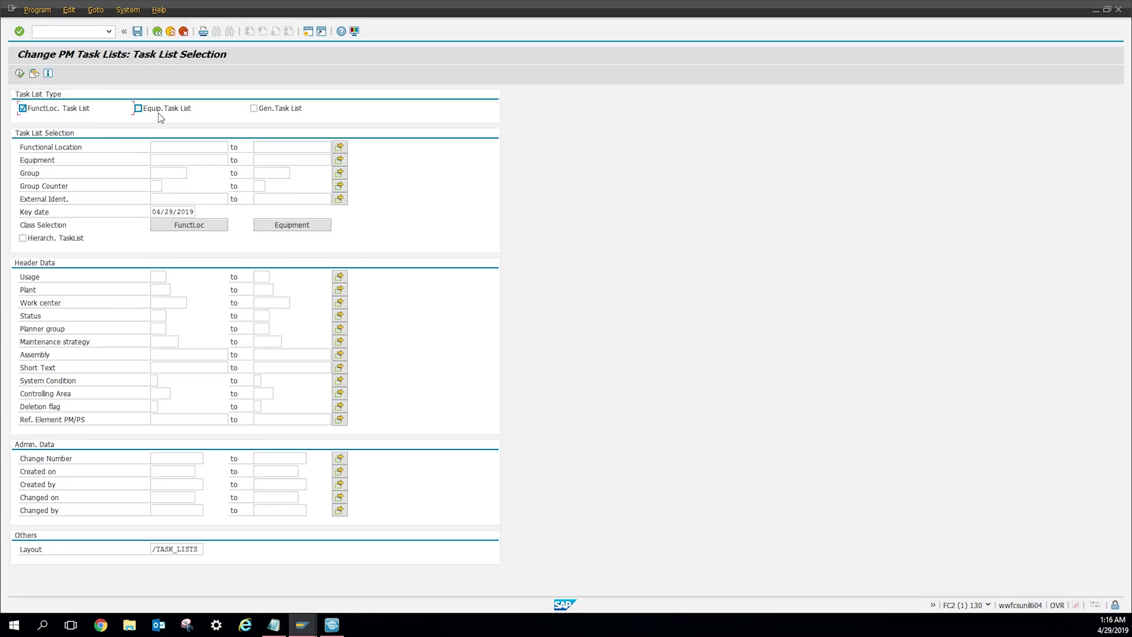
click(159, 112)
Step: Set plant 1700, clear the key date, and execute the report
click(163, 289)
text(1710)
click(163, 289)
click(153, 211)
drag(153, 211, 227, 214)
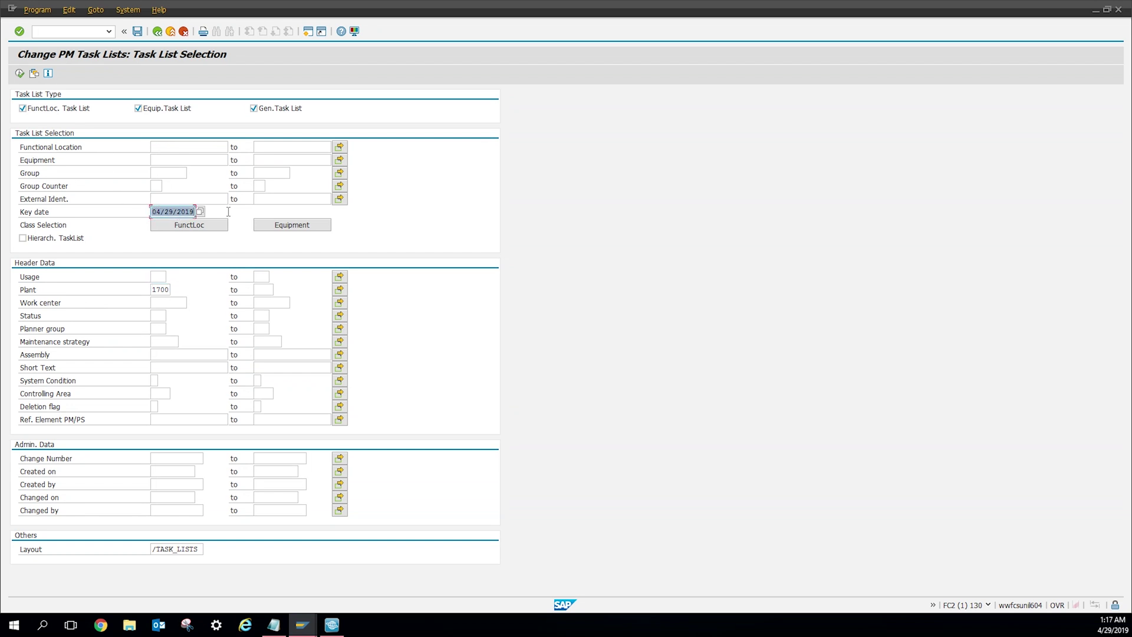
key(Delete)
click(20, 75)
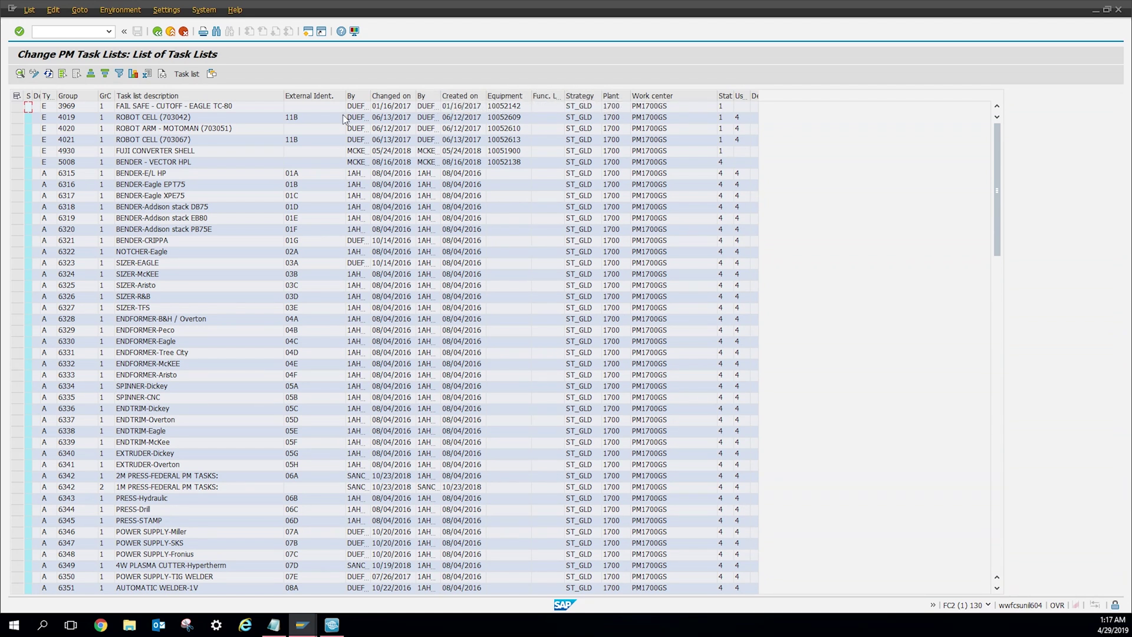
Step: Review the list's Change Layout settings and cancel without changes
click(211, 73)
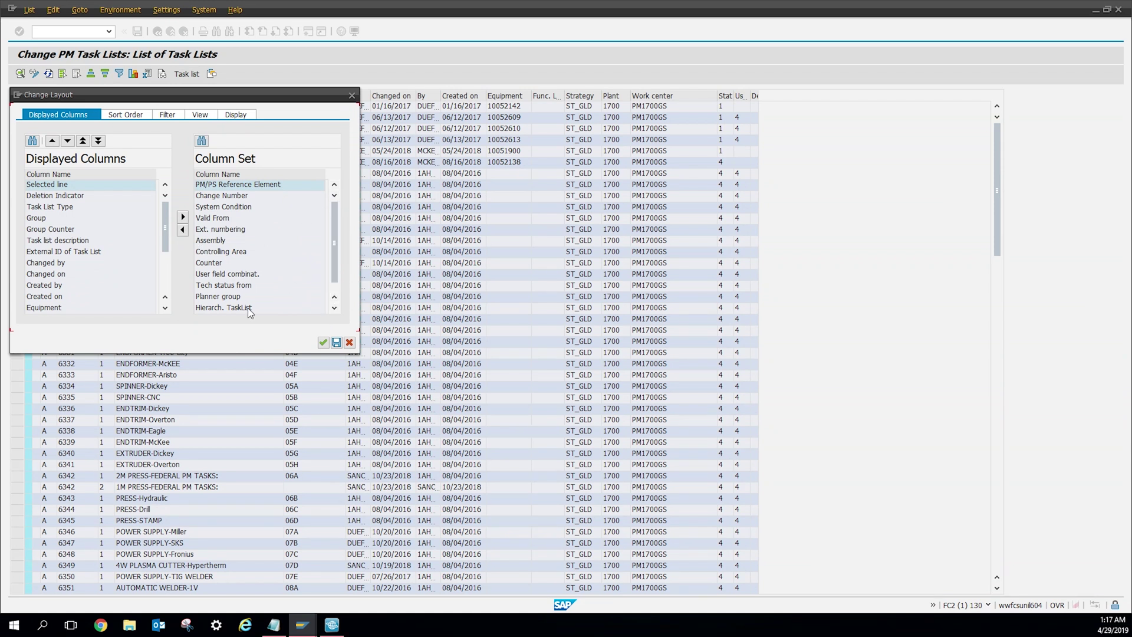
click(349, 343)
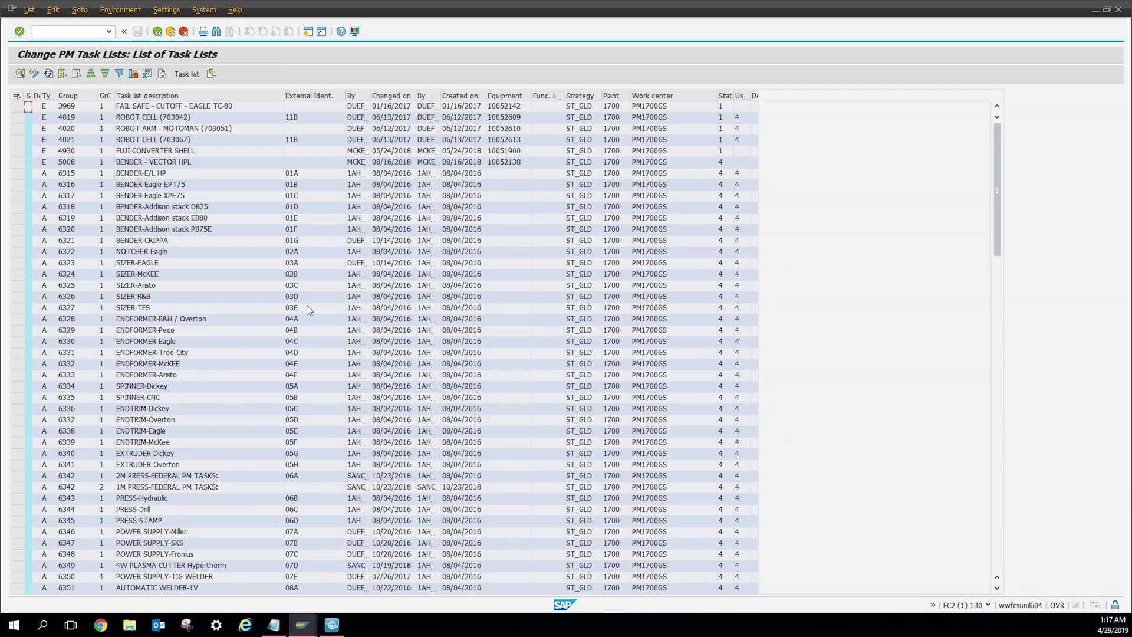
Step: Rerun the task list report with the plant 1700 filter removed
click(157, 32)
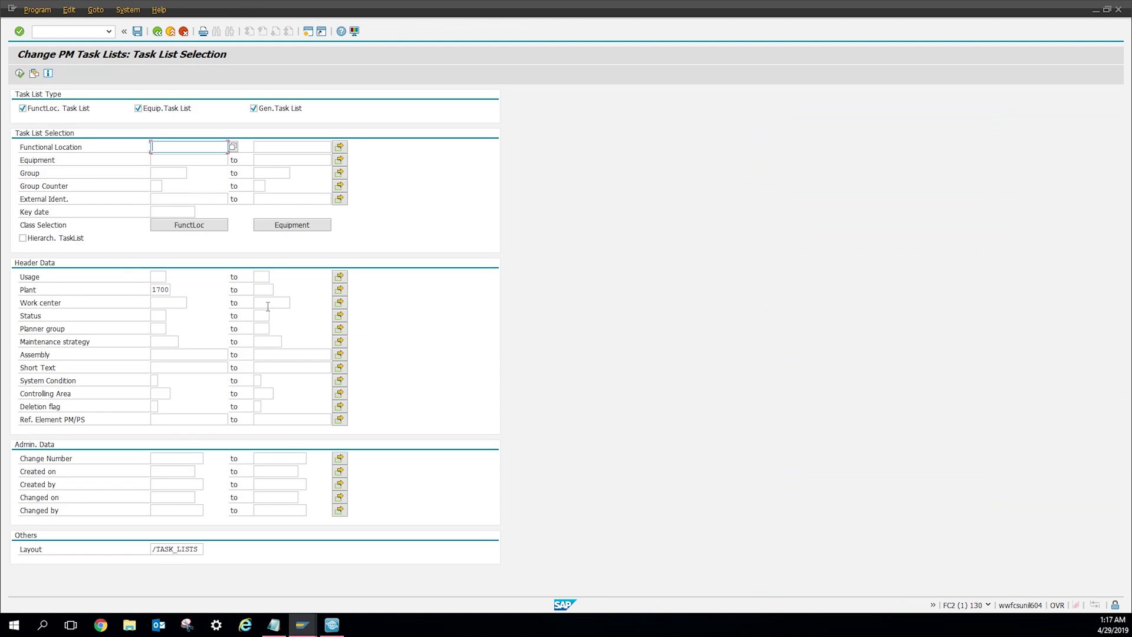
double_click(152, 289)
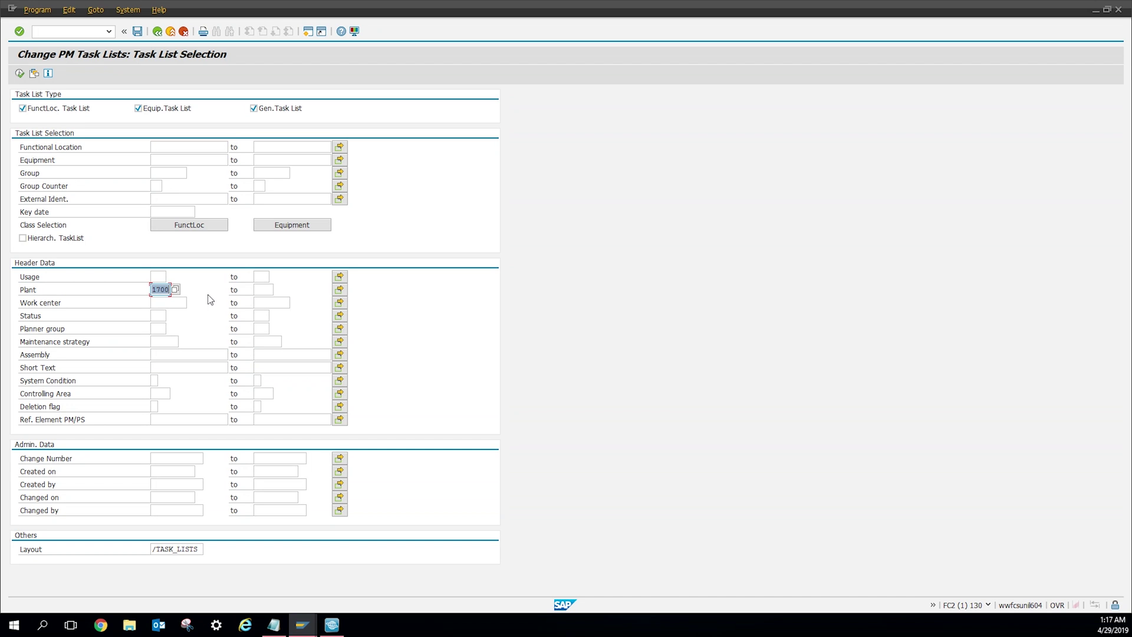
key(BackSpace)
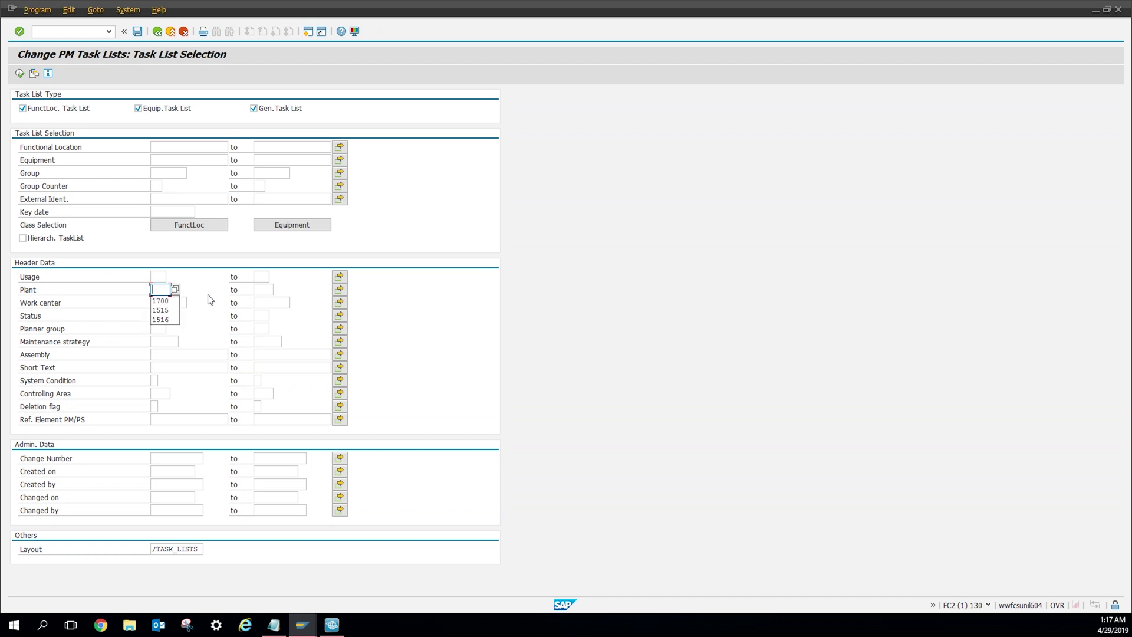
click(20, 74)
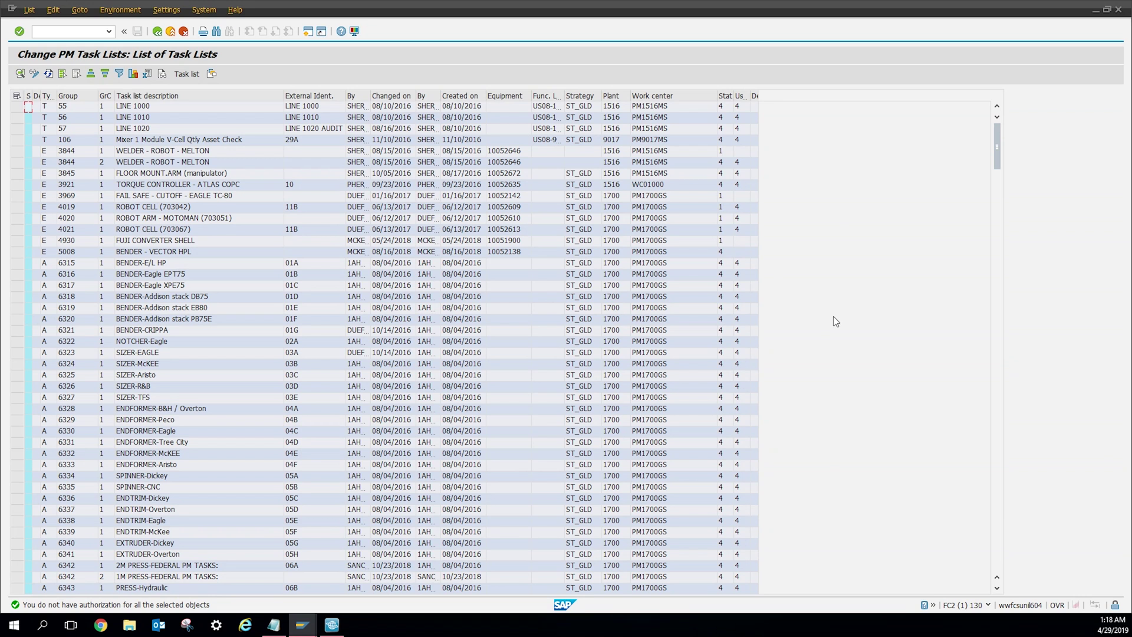
Step: Scroll the list and open task list 4930, FUJI CONVERTER SHELL
drag(996, 151, 1009, 278)
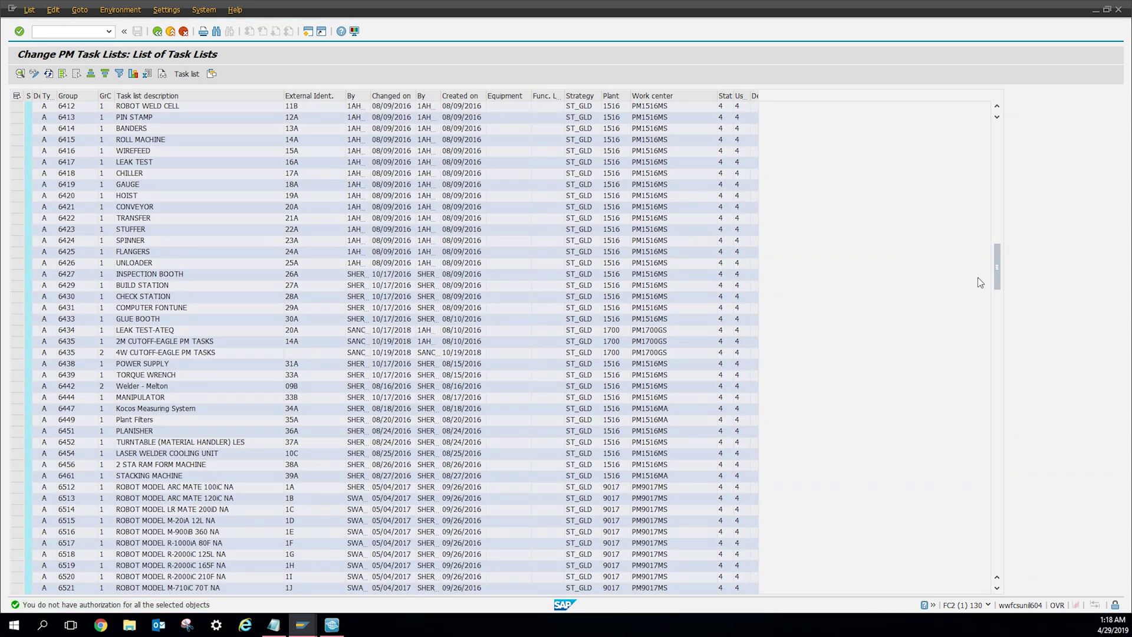
drag(1002, 271, 1011, 127)
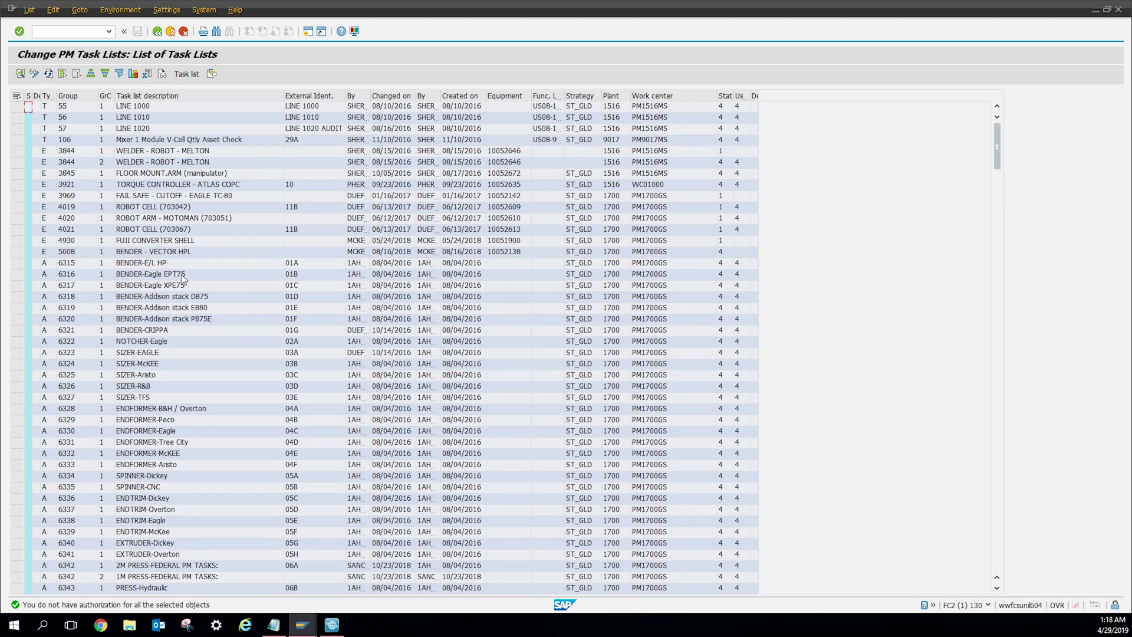
double_click(173, 241)
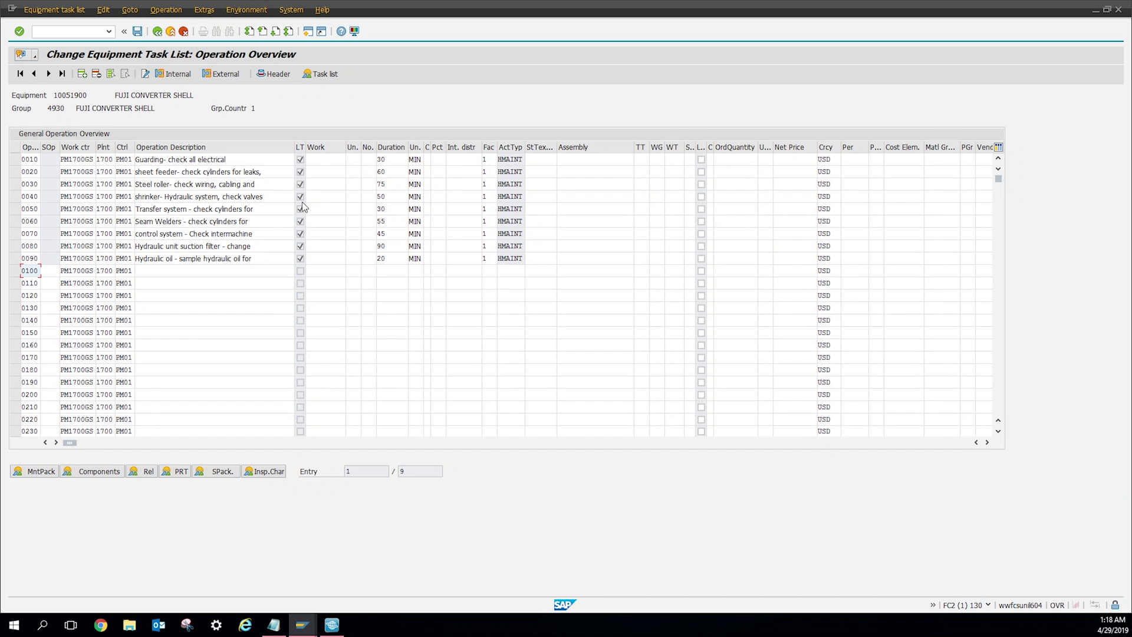
Step: View operation 0020's long text, then go back to the list of task lists
click(300, 172)
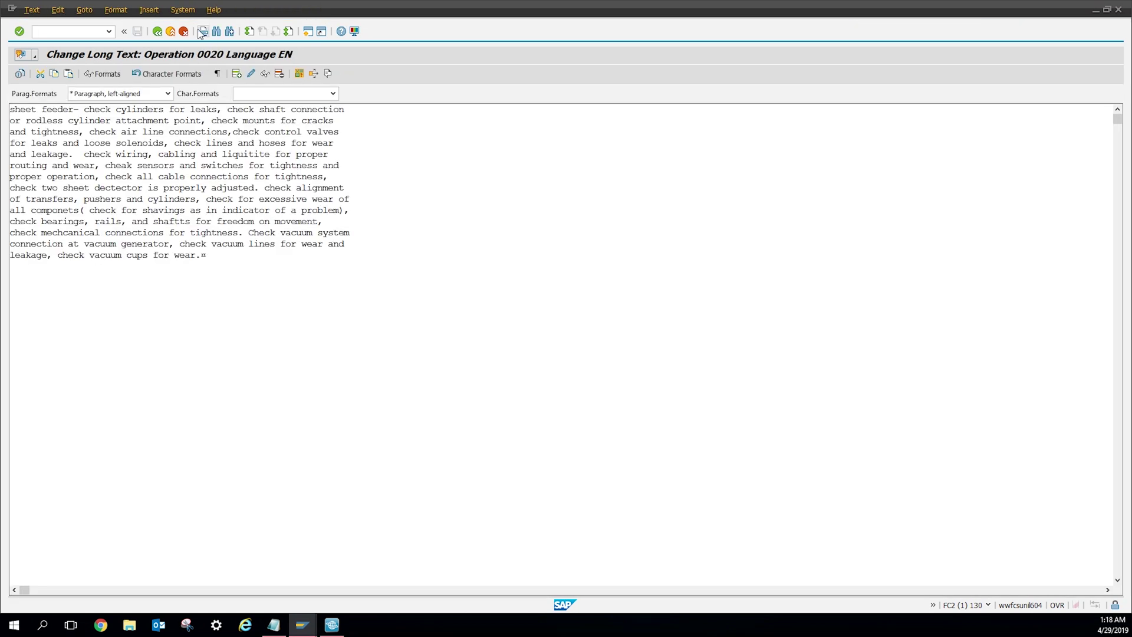
click(168, 30)
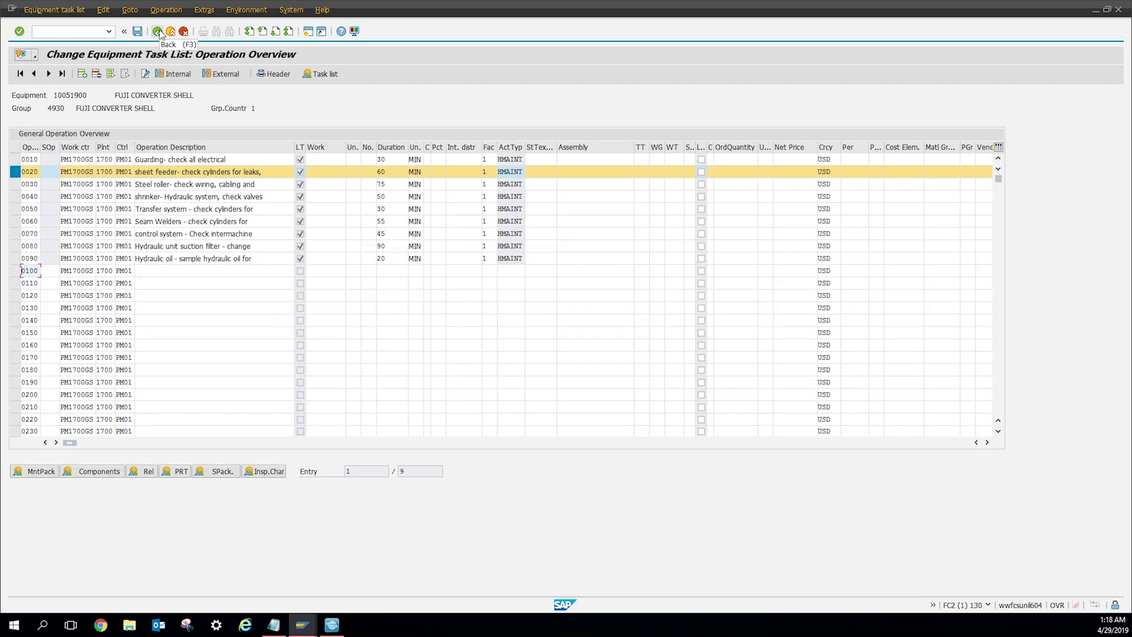
click(157, 32)
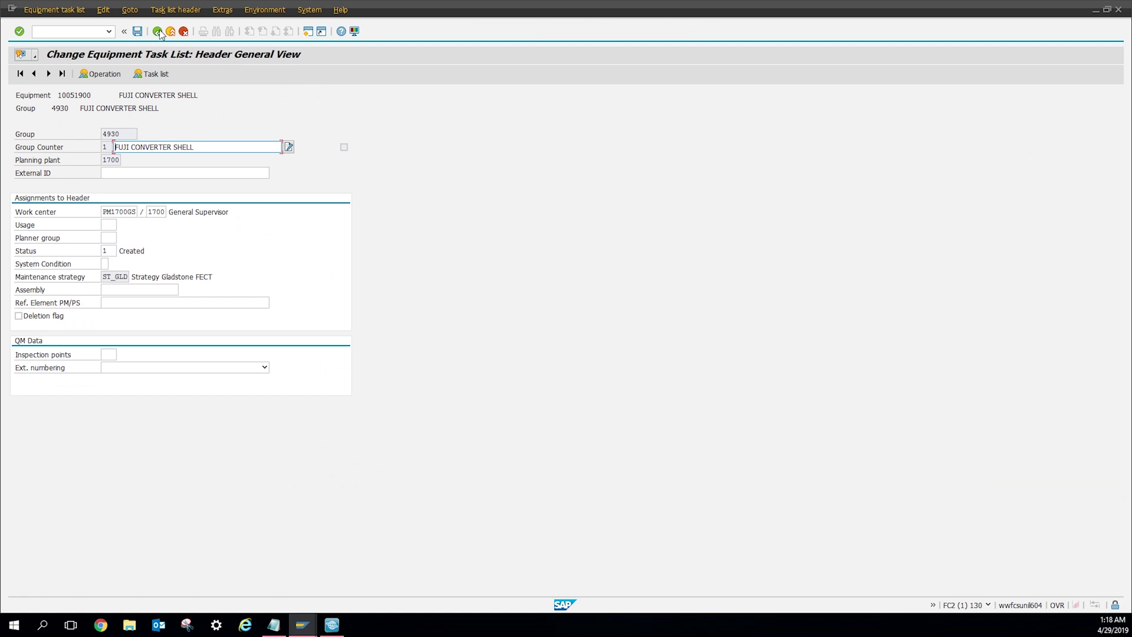
click(158, 31)
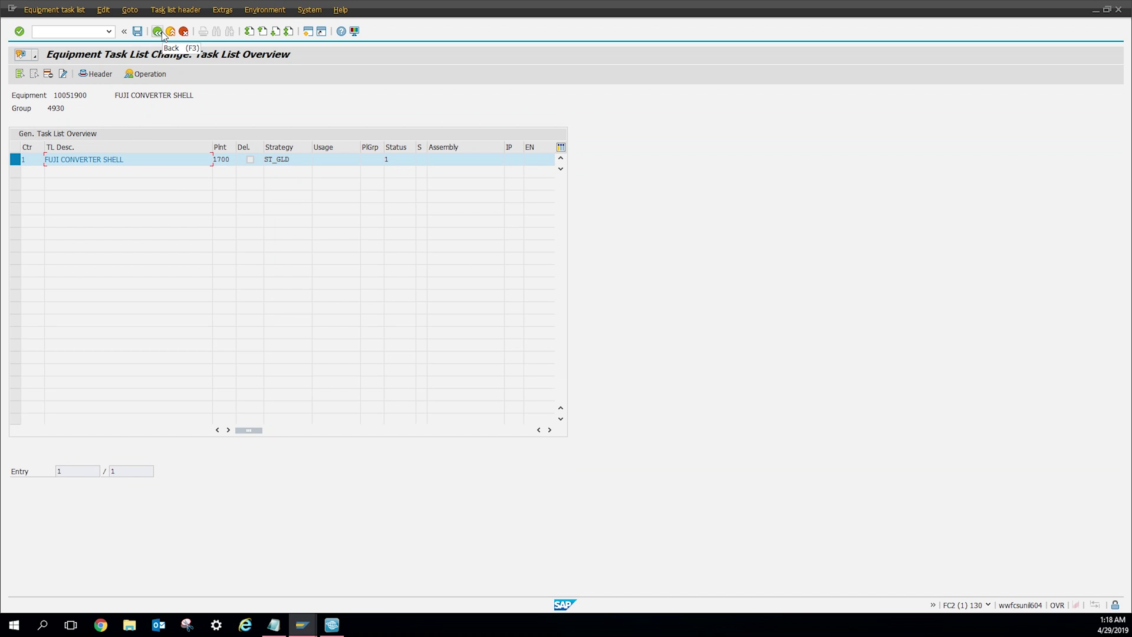
click(158, 32)
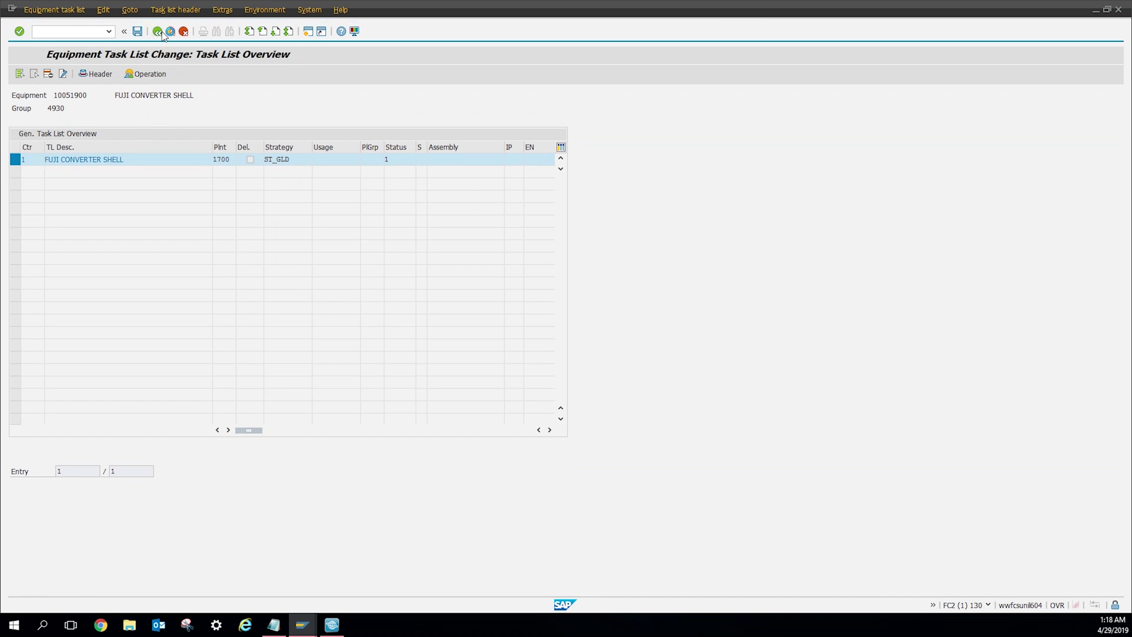